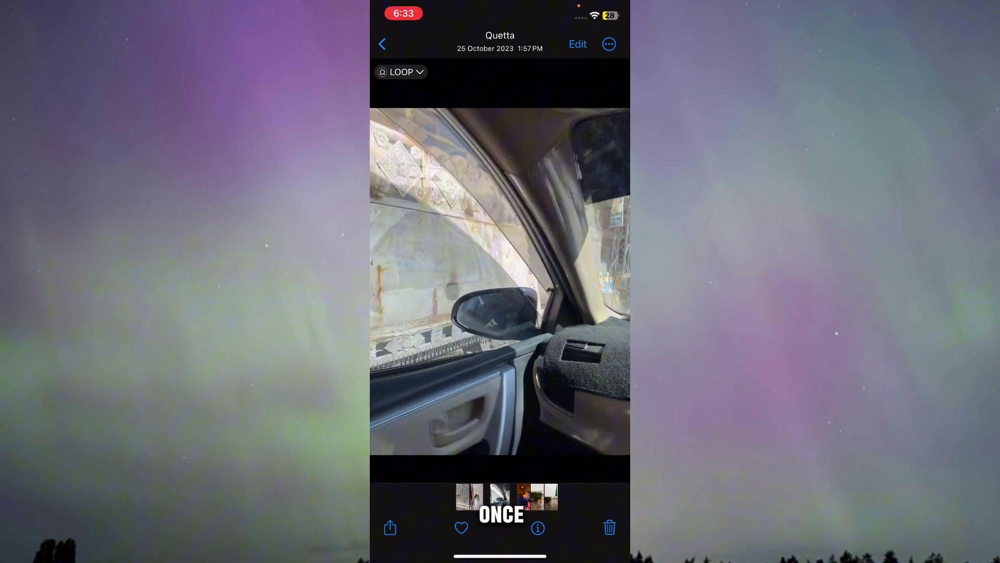
# Share the car-window Live Photo to Google Drive from the full share list.
pyautogui.click(391, 529)
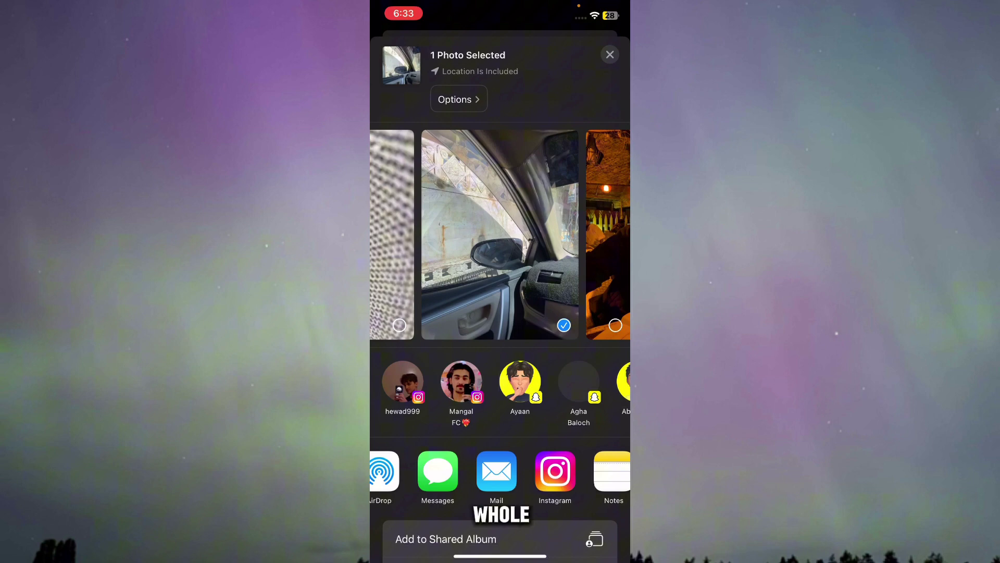
pyautogui.moveTo(547, 480); pyautogui.dragTo(438, 481)
pyautogui.moveTo(547, 480); pyautogui.dragTo(438, 480)
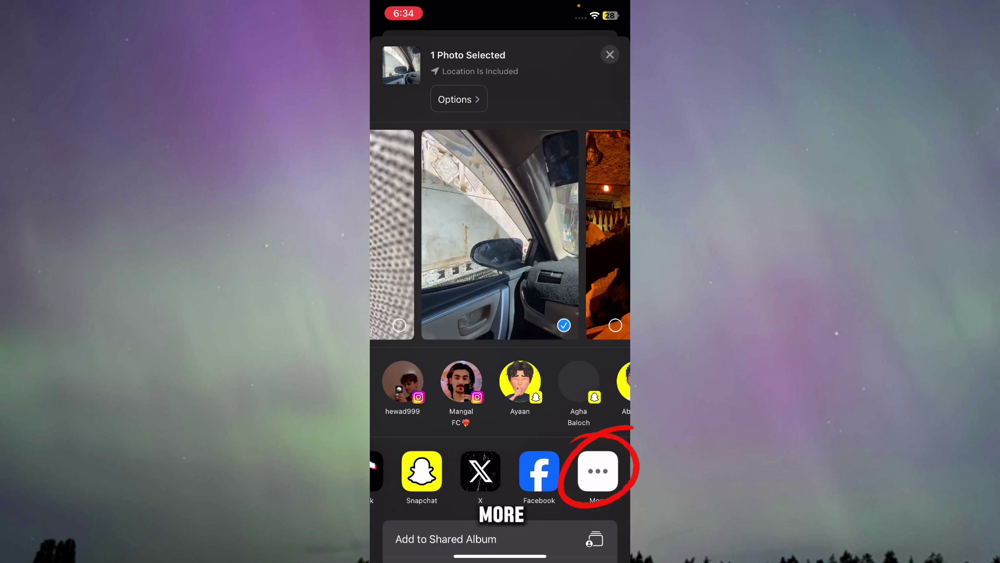
pyautogui.click(598, 470)
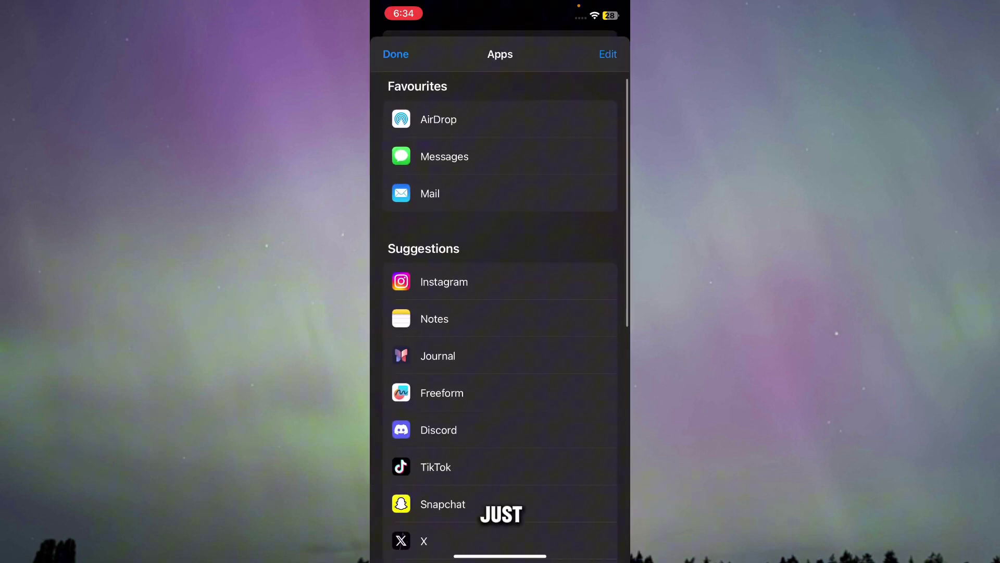
pyautogui.scroll(-3, 500, 312)
pyautogui.scroll(-3, 501, 312)
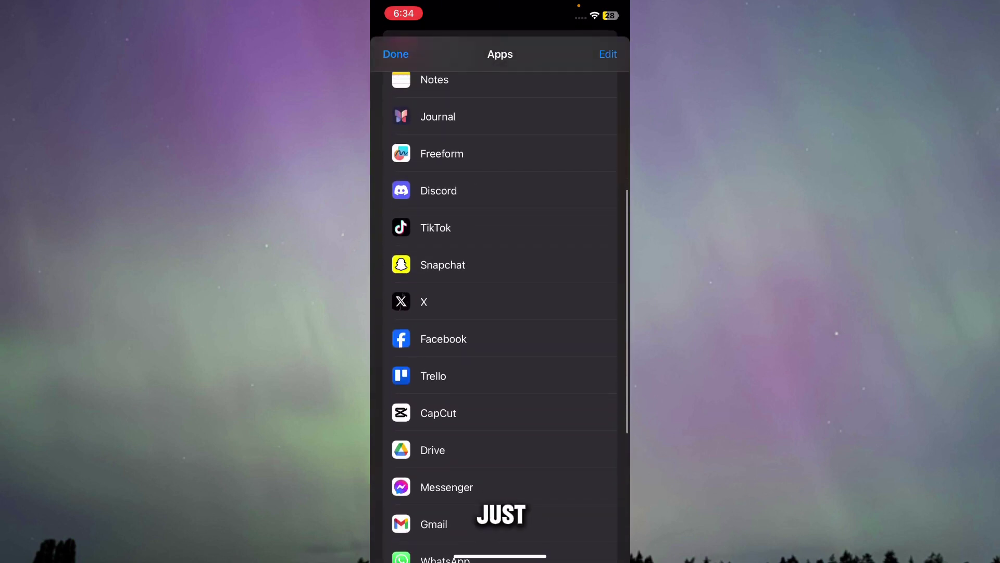
pyautogui.scroll(-3, 500, 313)
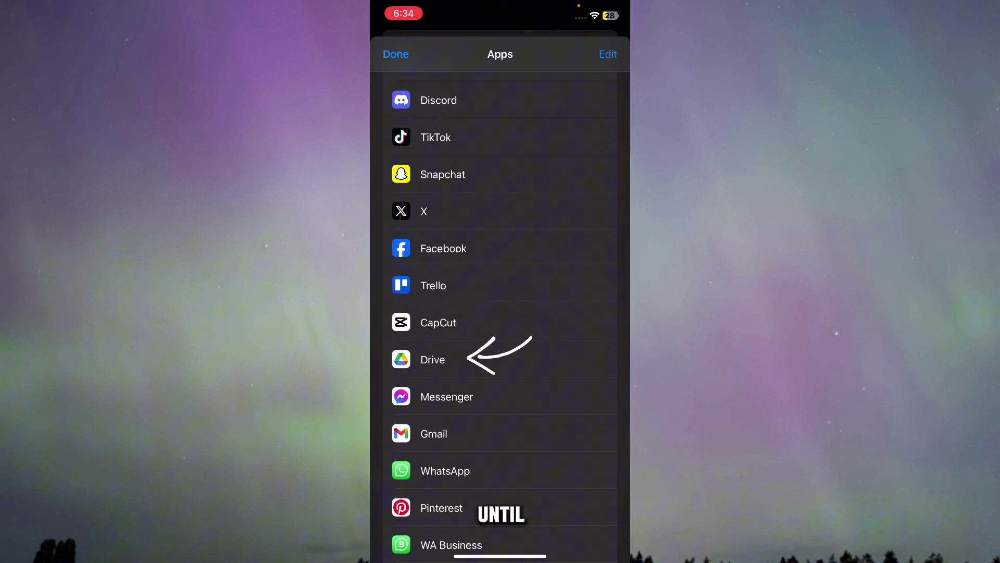
pyautogui.click(395, 54)
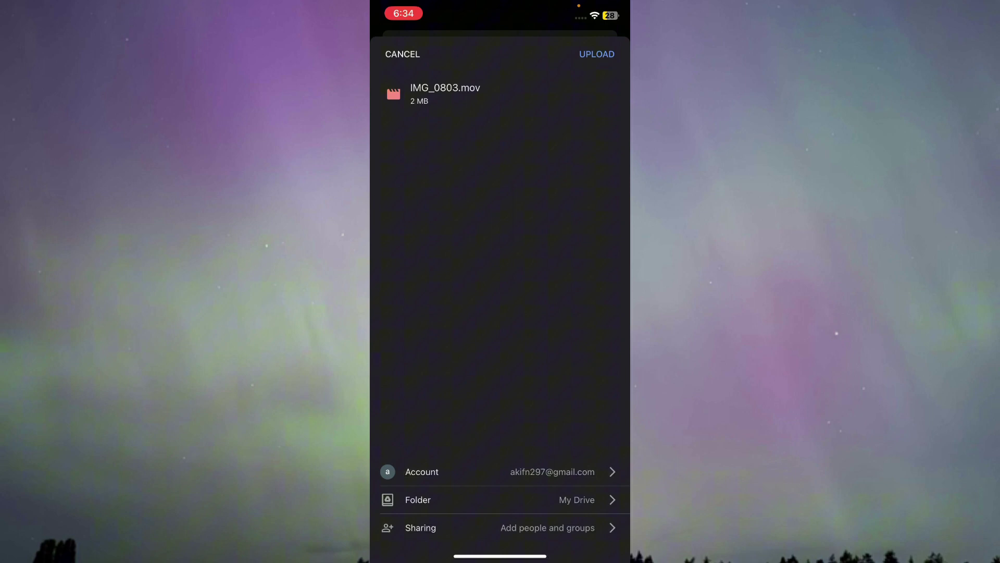
# Rename IMG_0803.mov to 'Bounce', keep the current account, and upload it to My Drive.
pyautogui.click(447, 88)
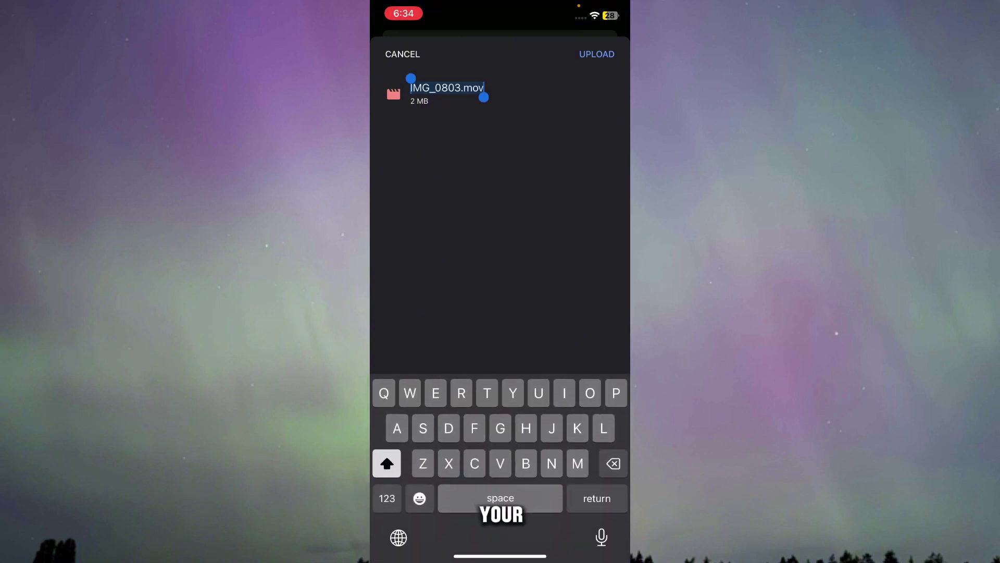
pyautogui.press('BackSpace')
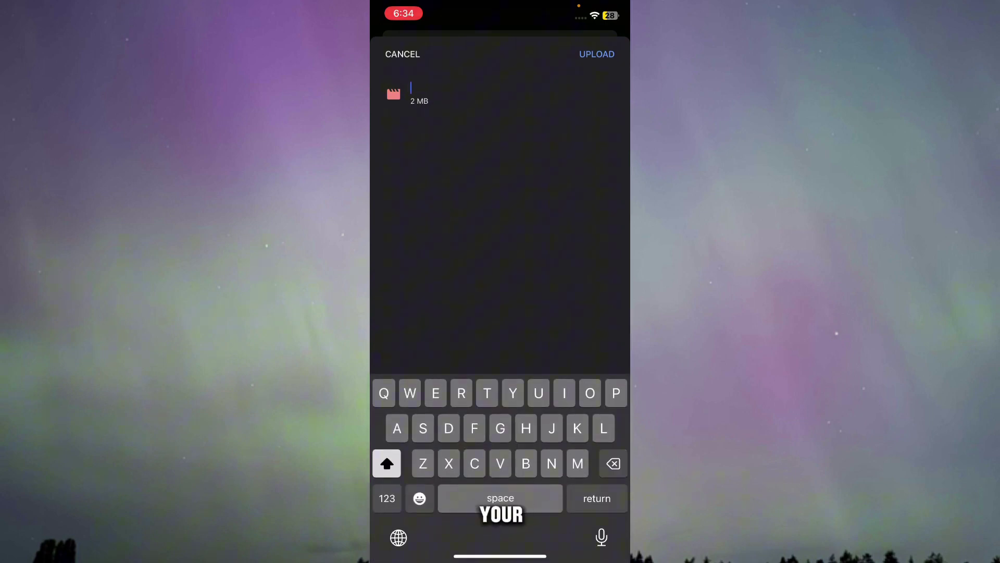
pyautogui.write('B')
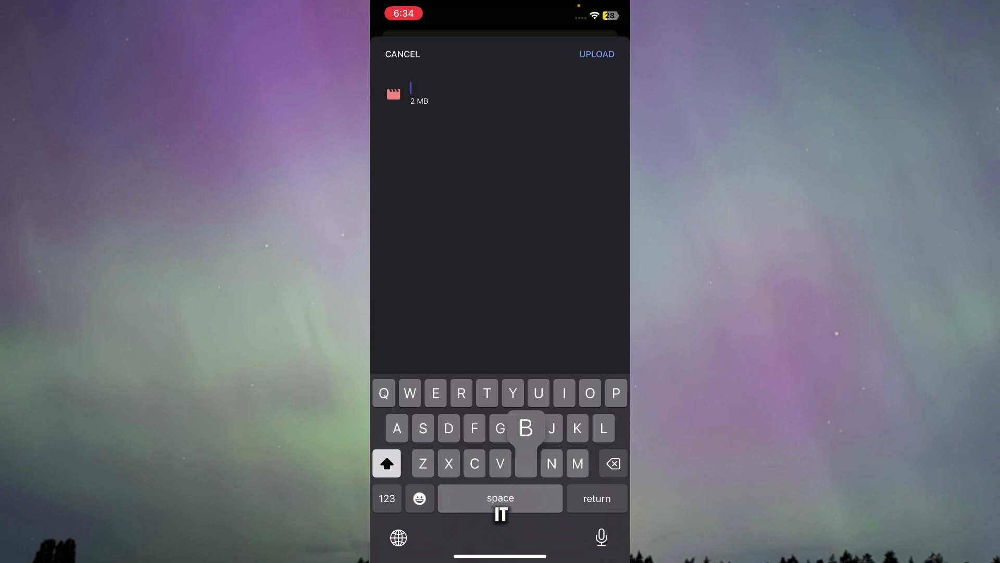
pyautogui.write('ounce')
pyautogui.press('Return')
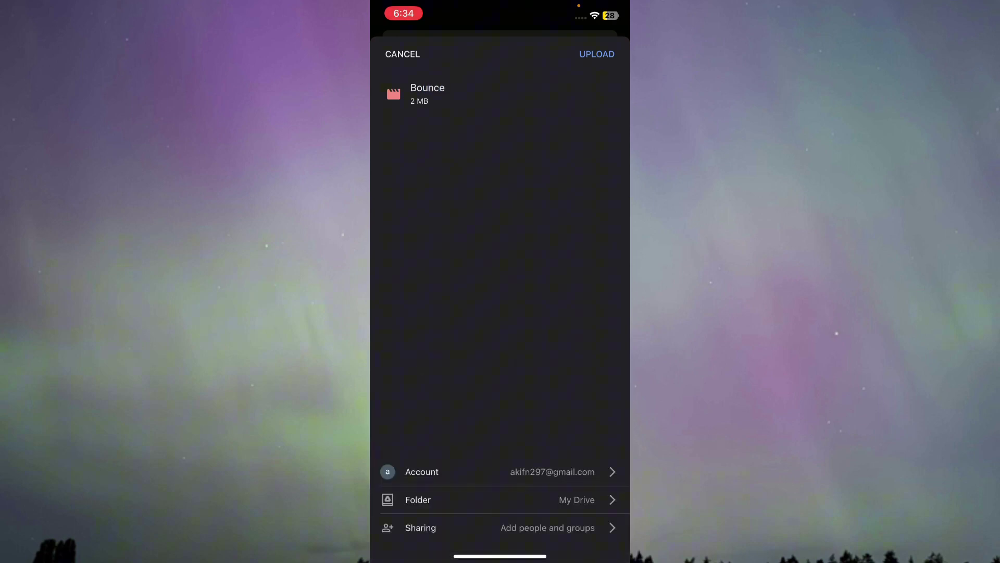
pyautogui.click(422, 471)
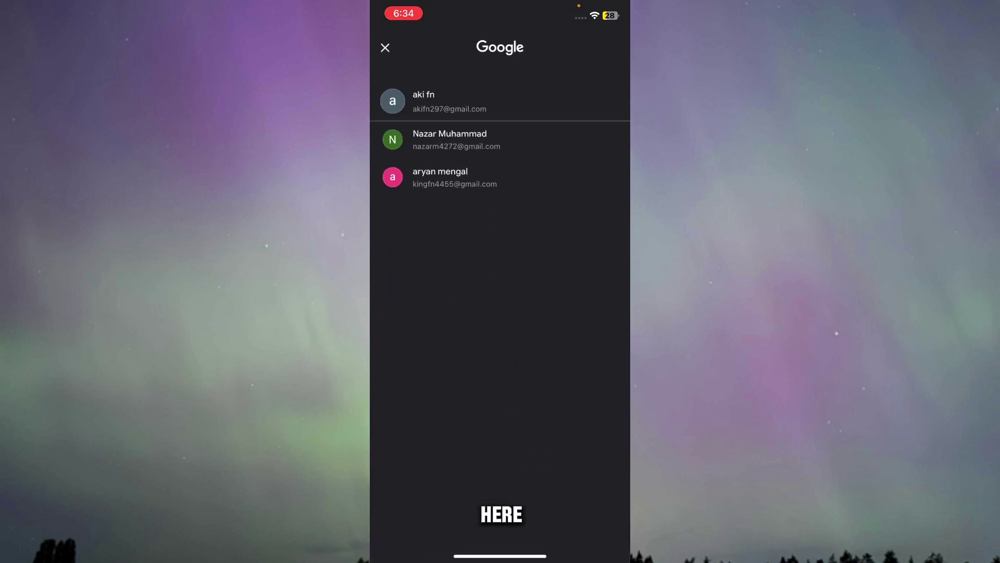
pyautogui.click(438, 138)
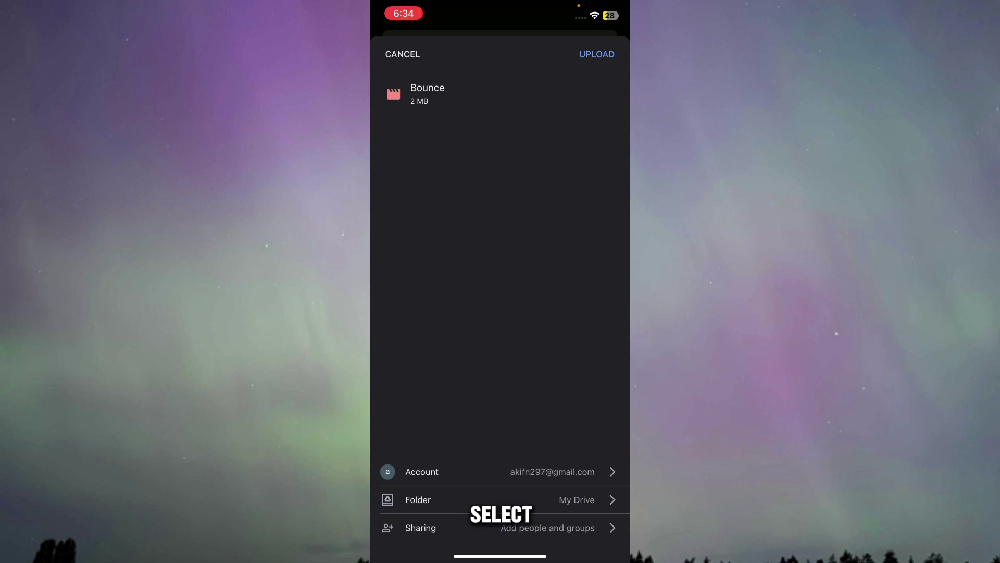
pyautogui.click(596, 54)
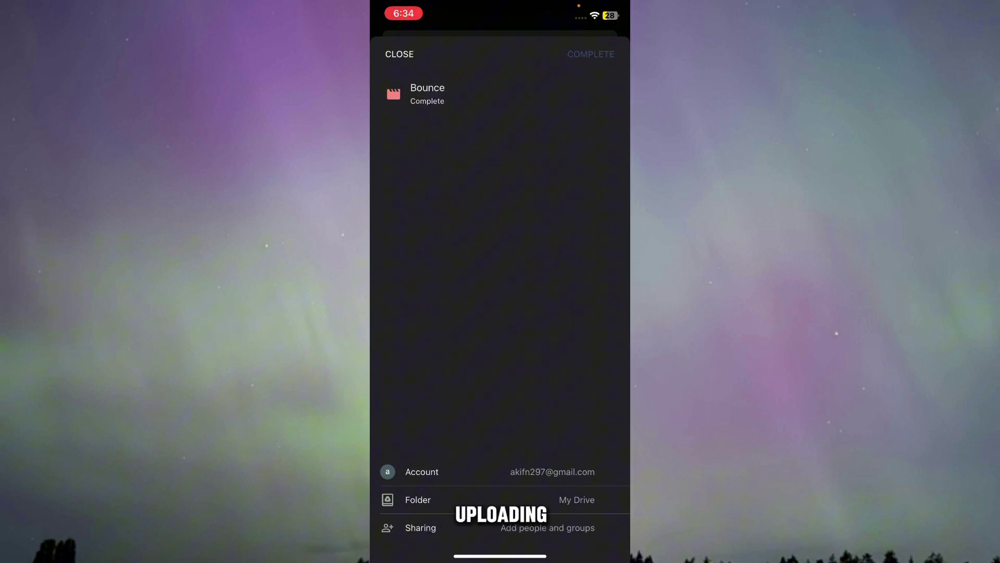
# Switch to Files and bring up share options for the Create Personal Webpage - Info document.
pyautogui.moveTo(500, 557); pyautogui.dragTo(500, 312)
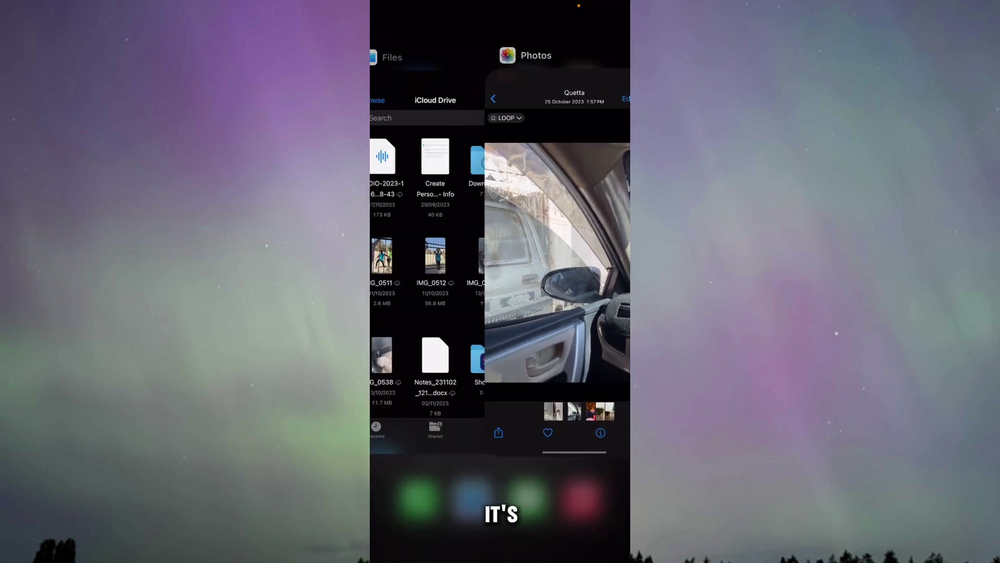
pyautogui.click(449, 281)
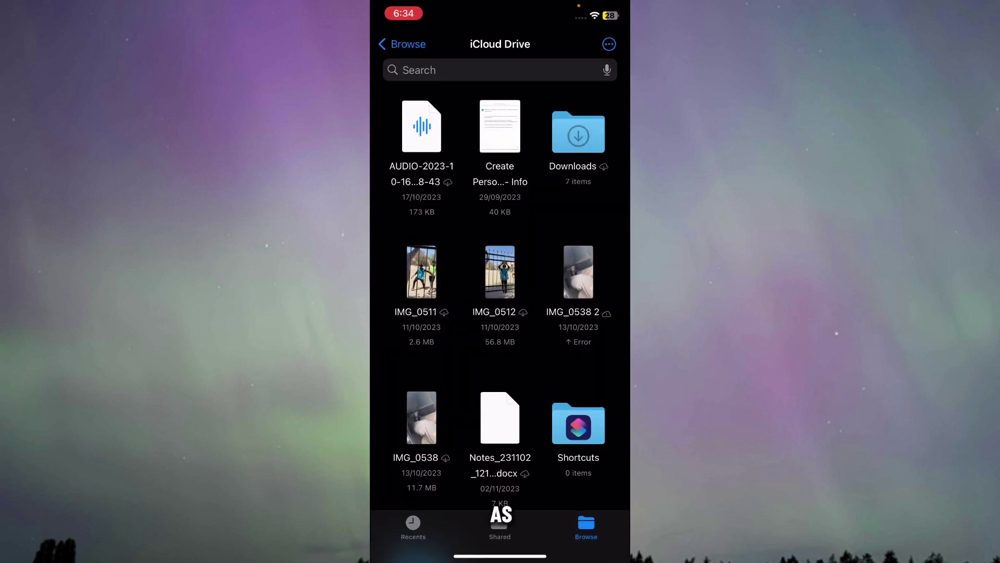
pyautogui.click(500, 127)
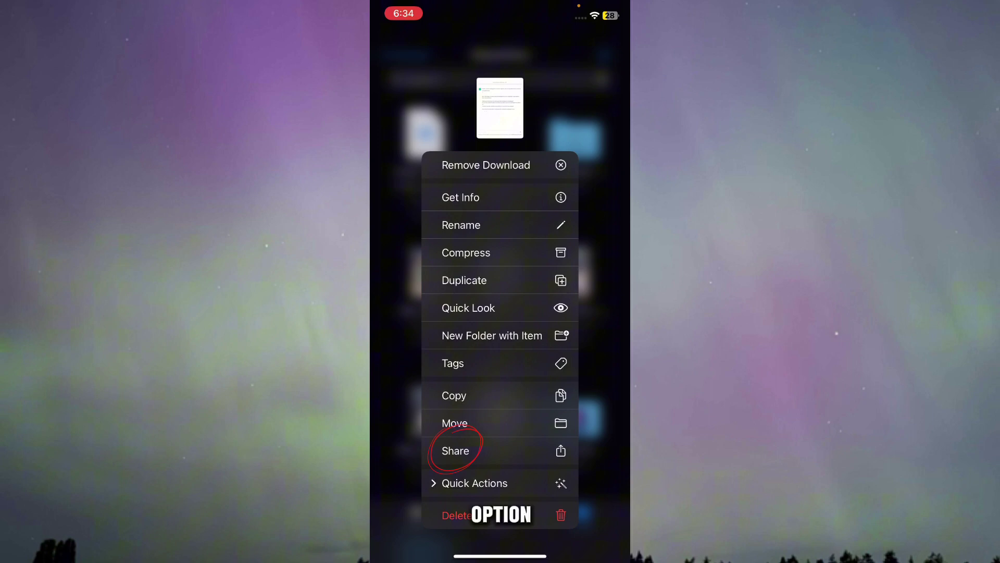
pyautogui.click(455, 451)
pyautogui.hscroll(10, 500, 450)
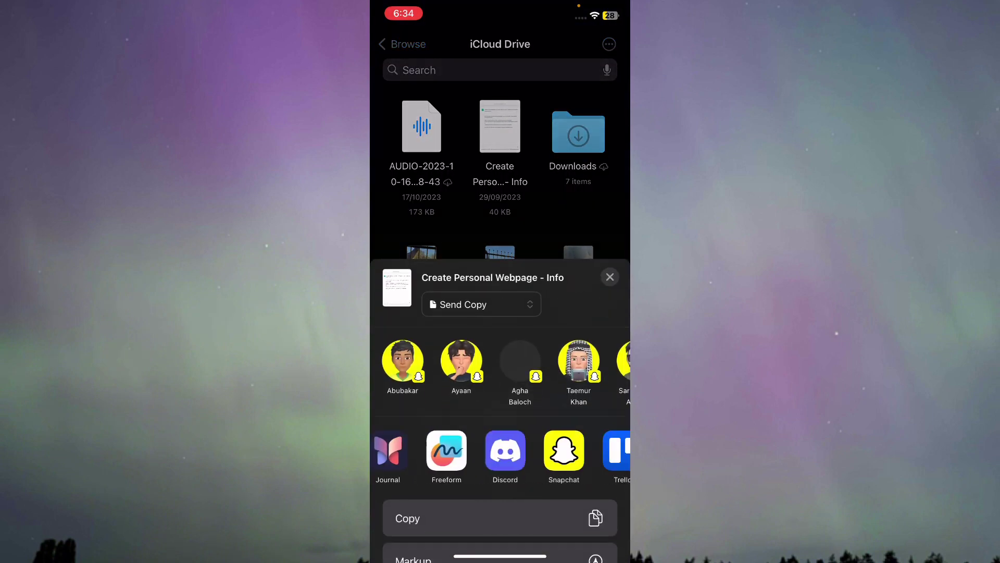
pyautogui.click(597, 451)
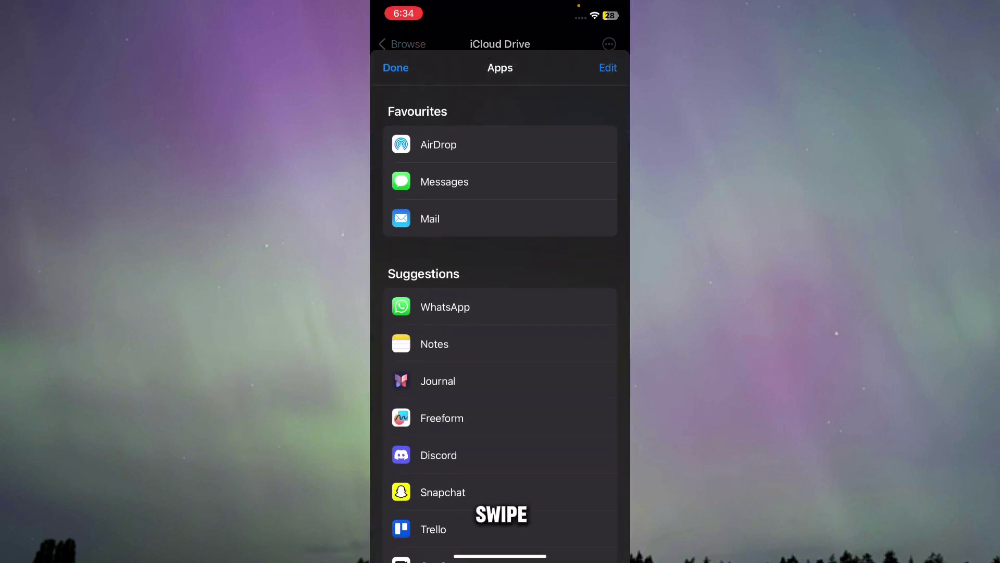
pyautogui.click(396, 54)
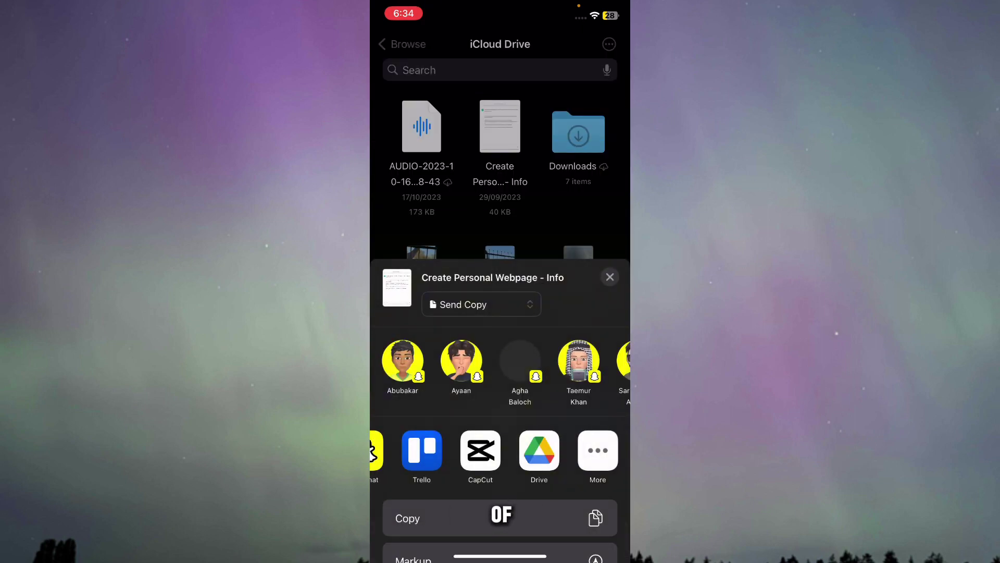
# Send Create Personal Webpage - Info.pdf to Drive and upload it to My Drive.
pyautogui.click(539, 452)
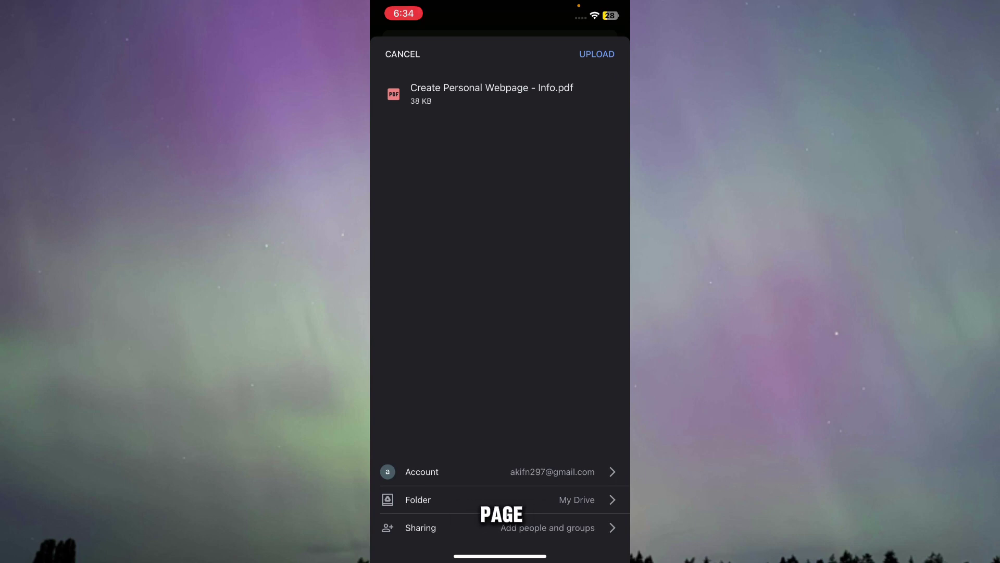
pyautogui.click(597, 53)
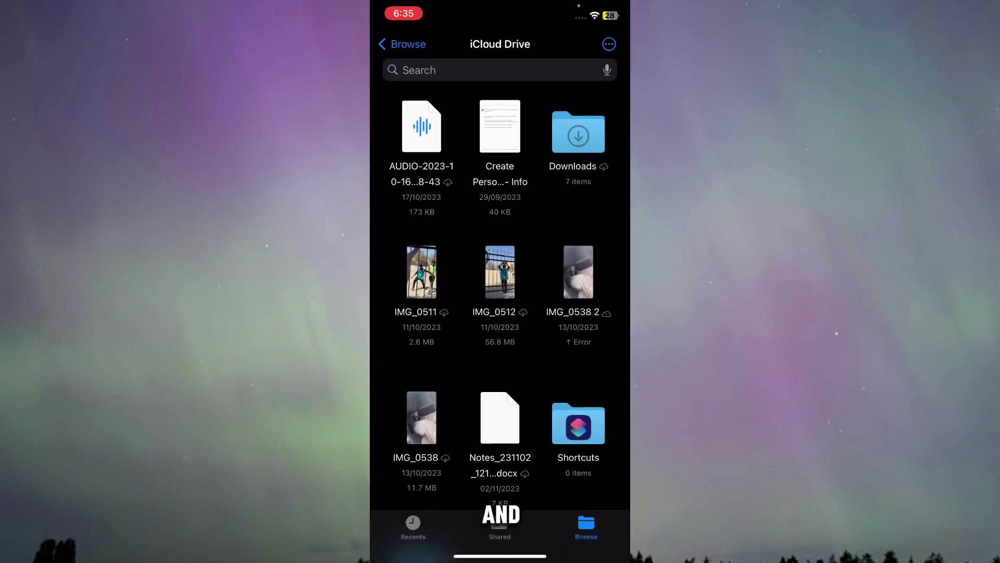
# Find Google Drive by searching the App Library and launch it.
pyautogui.moveTo(500, 556); pyautogui.dragTo(500, 352)
pyautogui.click(500, 469)
pyautogui.moveTo(594, 281); pyautogui.dragTo(406, 281)
pyautogui.click(500, 55)
pyautogui.write('Dr')
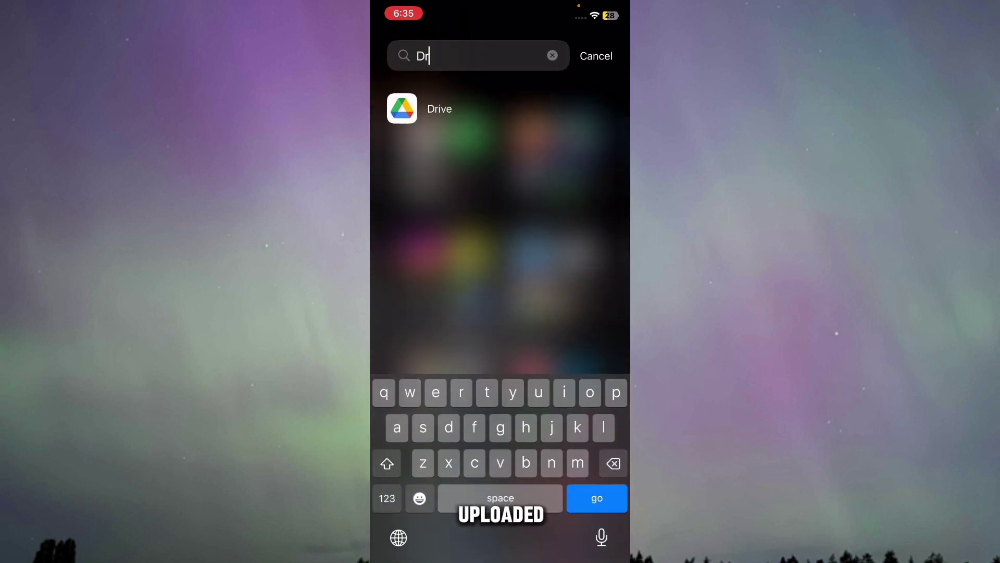
pyautogui.click(405, 112)
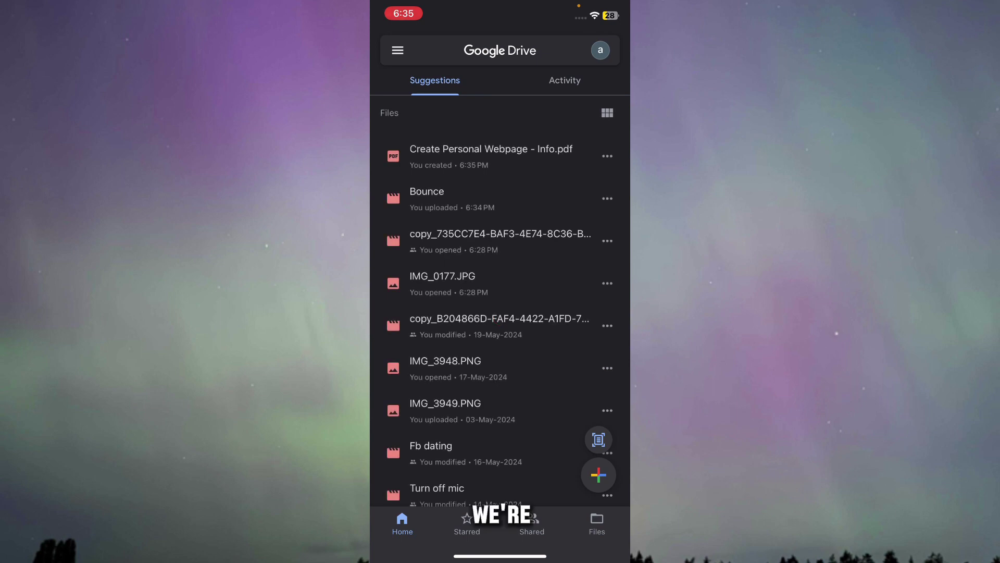
# Preview the uploaded Bounce video and the Create Personal Webpage PDF.
pyautogui.click(427, 198)
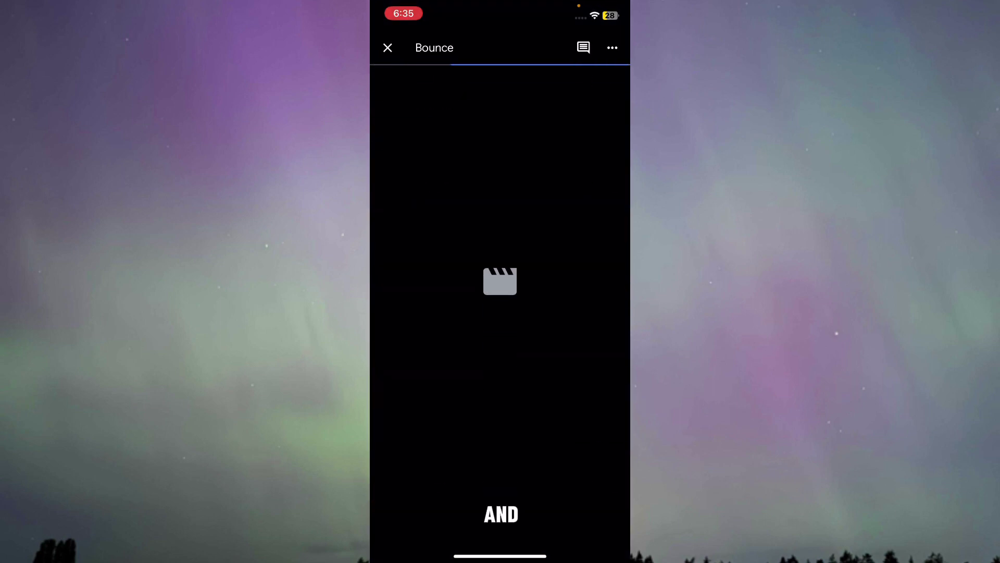
pyautogui.click(500, 282)
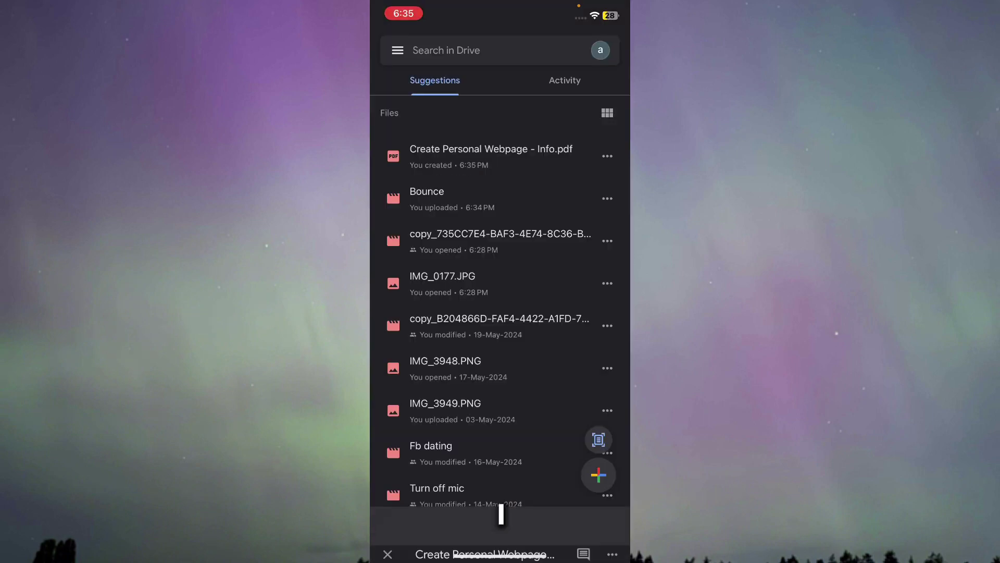
pyautogui.click(387, 48)
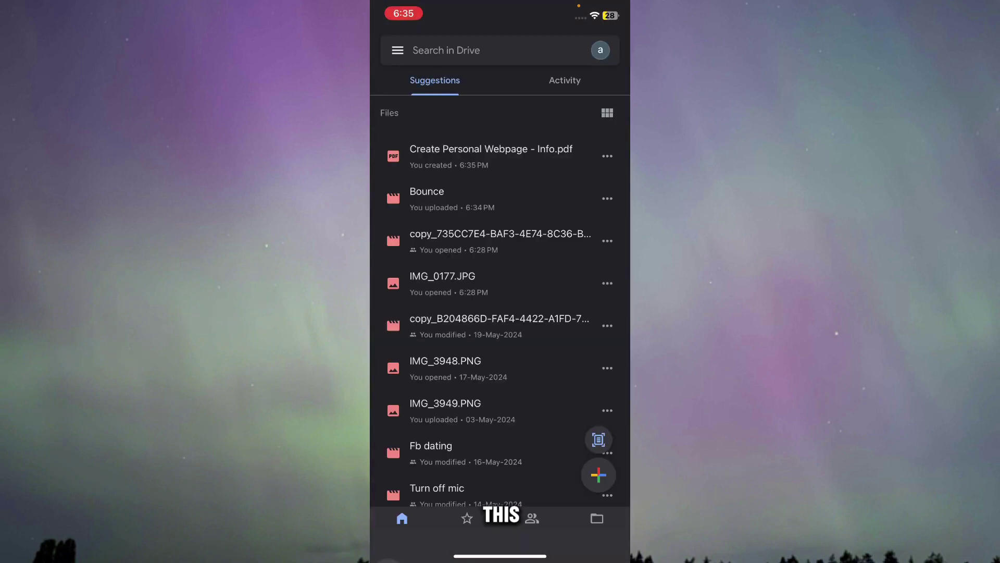
# Close Google Drive and return to the home screen.
pyautogui.moveTo(501, 556); pyautogui.dragTo(500, 328)
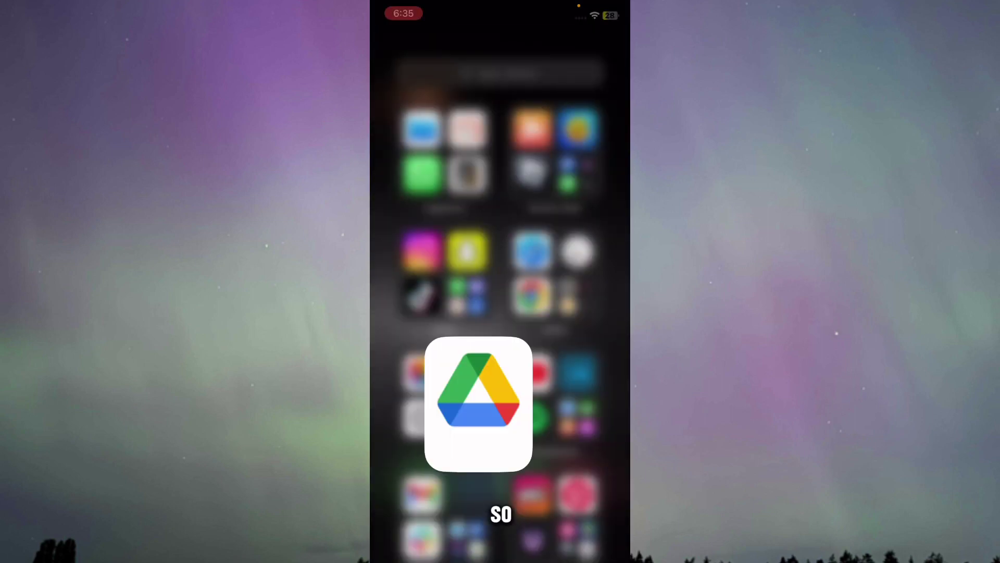
pyautogui.moveTo(406, 312); pyautogui.dragTo(610, 313)
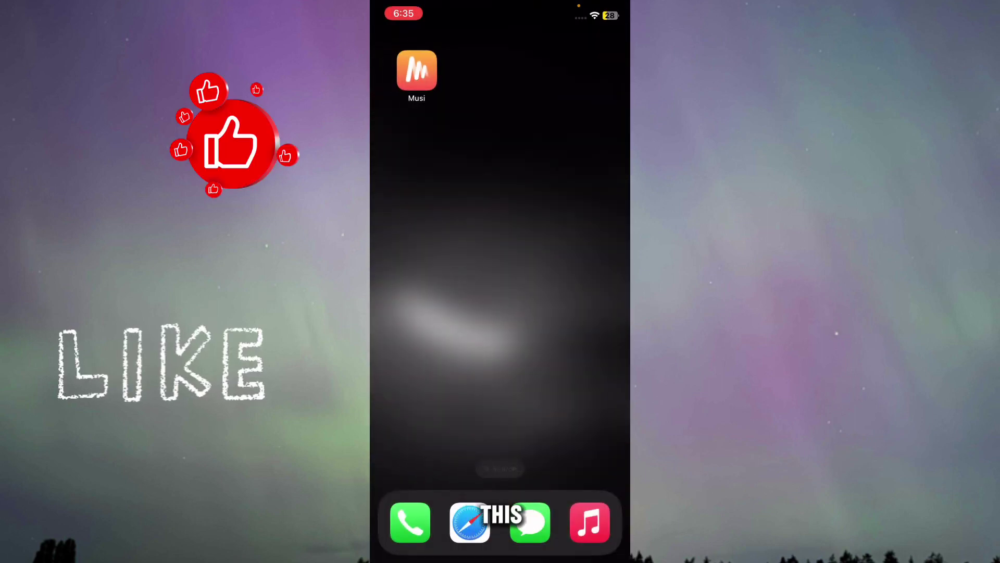
pyautogui.moveTo(406, 313); pyautogui.dragTo(610, 312)
pyautogui.moveTo(595, 8); pyautogui.dragTo(594, 235)
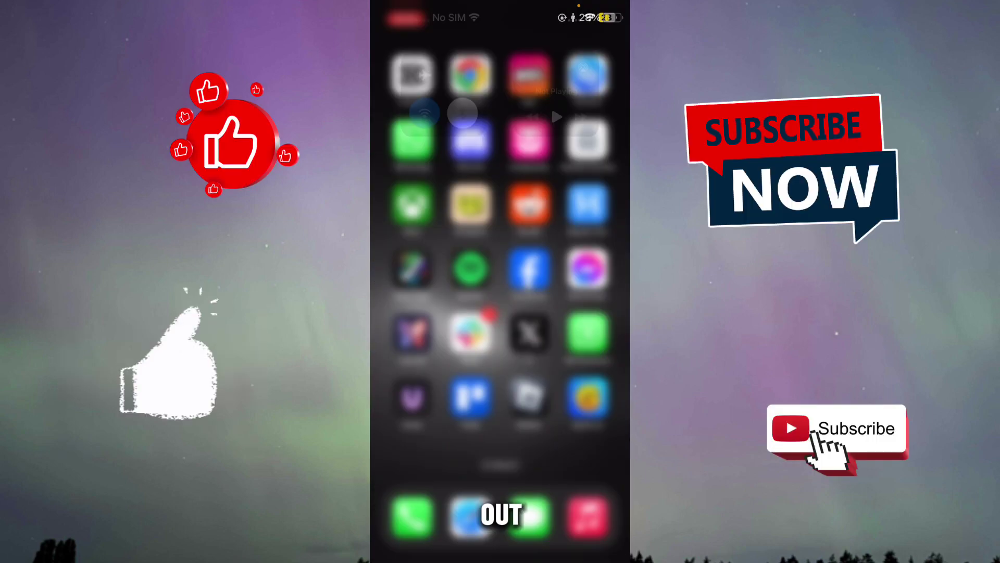